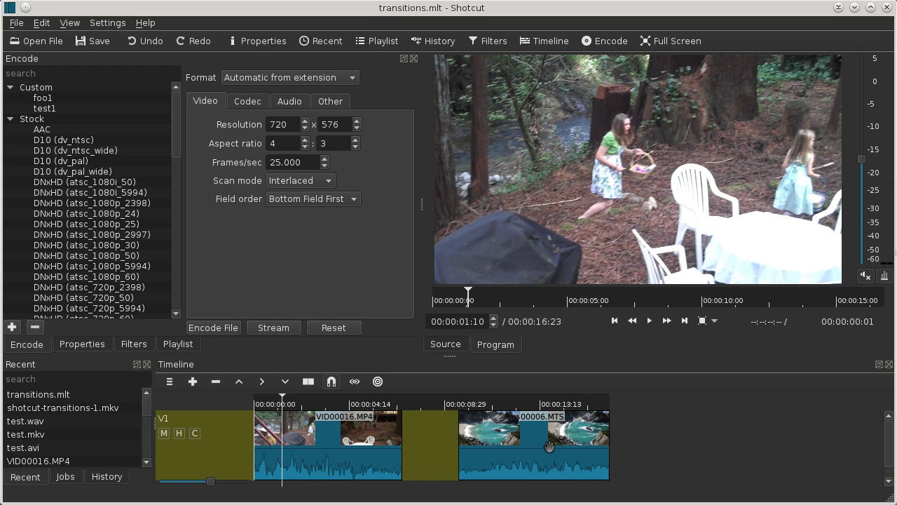
# Try sliding 00006.MTS left against VID00016.MP4, then undo both moves so the gap stays
pyautogui.moveTo(549, 446); pyautogui.dragTo(444, 450)
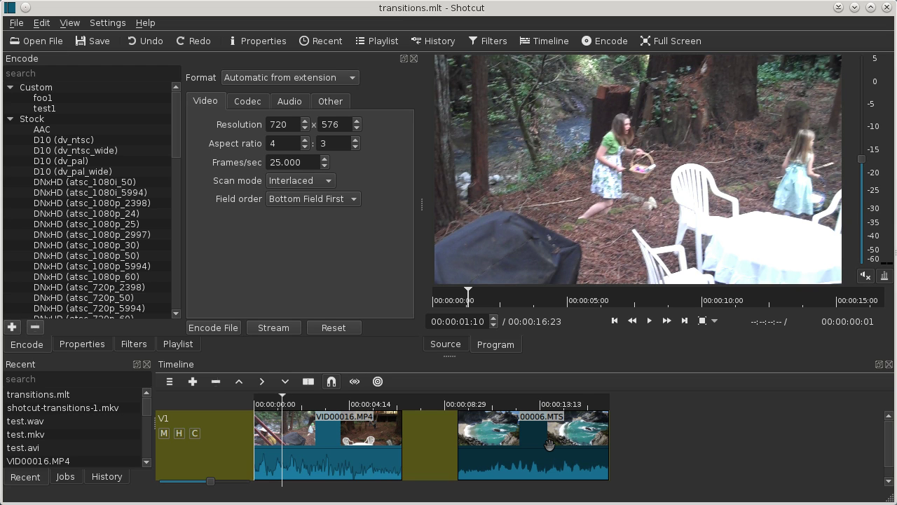
pyautogui.moveTo(550, 444); pyautogui.dragTo(490, 452)
pyautogui.click(150, 46)
pyautogui.click(80, 345)
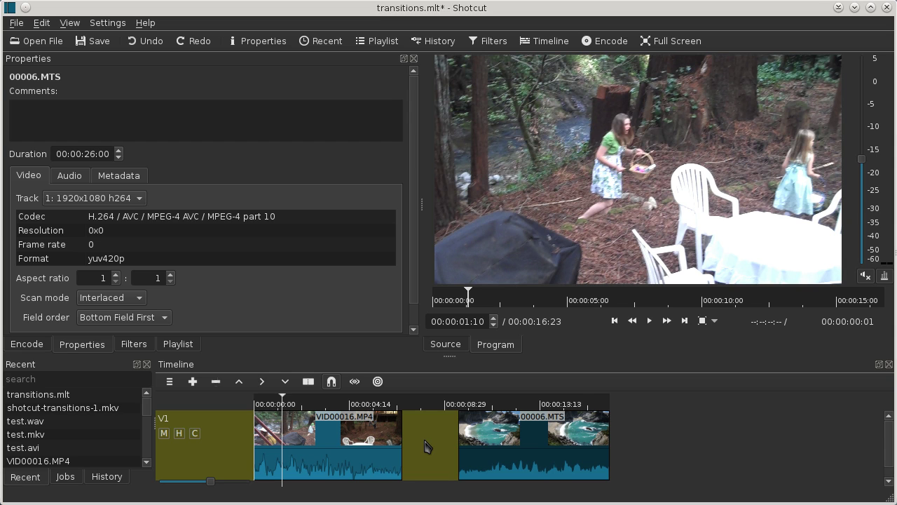
# Remove the empty gap on track V1 so 00006.MTS butts against VID00016.MP4
pyautogui.rightClick(427, 446)
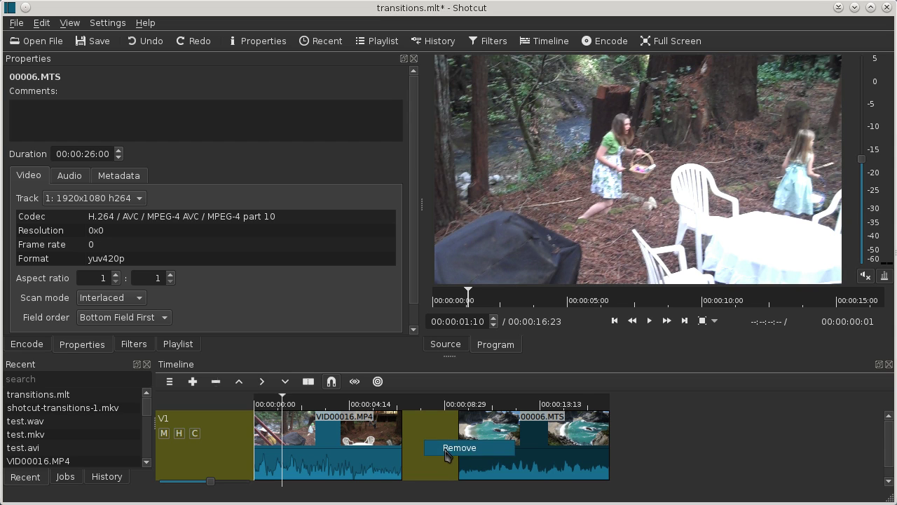
pyautogui.click(449, 452)
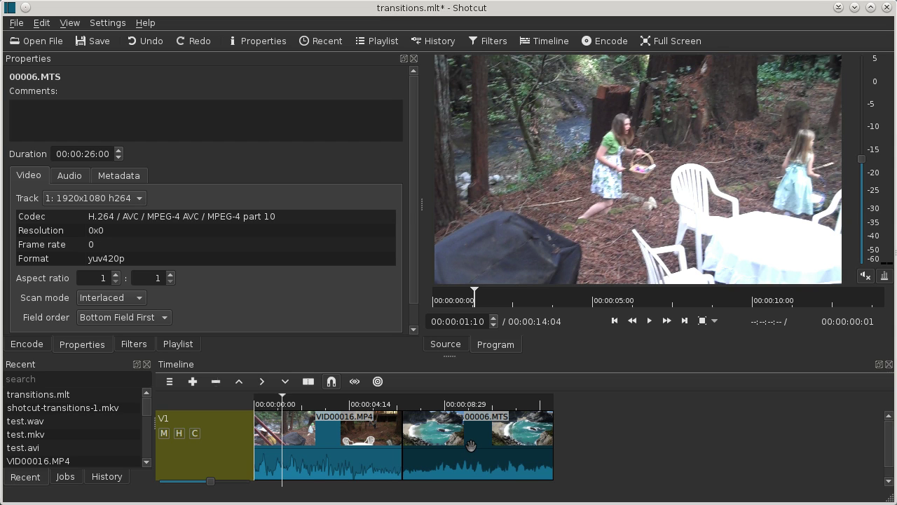
pyautogui.moveTo(470, 445); pyautogui.dragTo(428, 455)
pyautogui.click(359, 415)
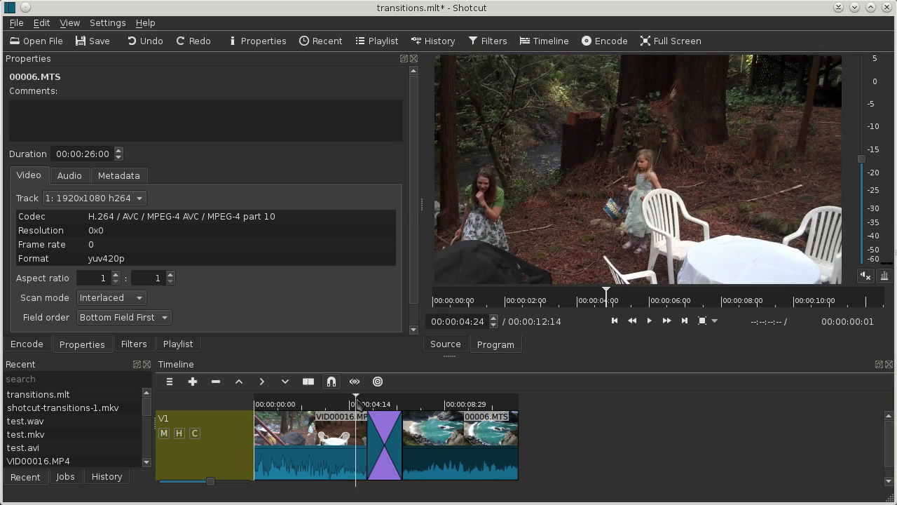
pyautogui.click(649, 321)
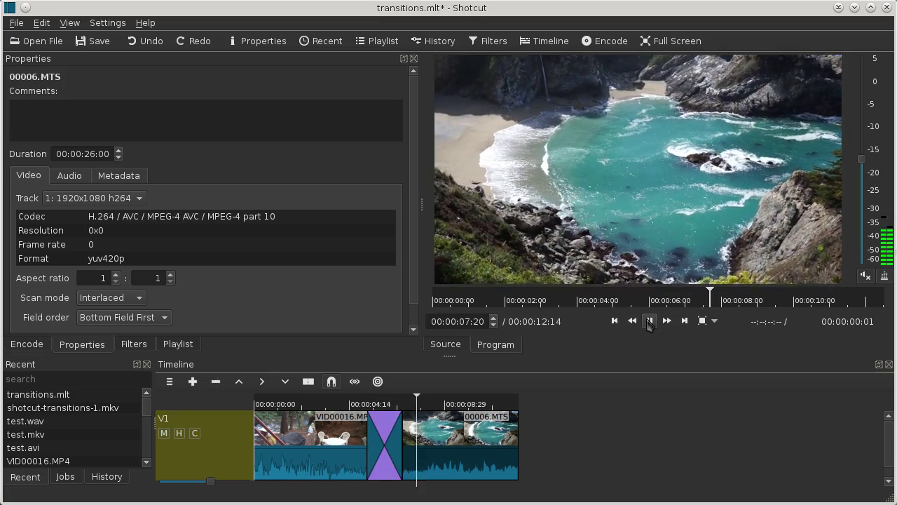
pyautogui.click(649, 321)
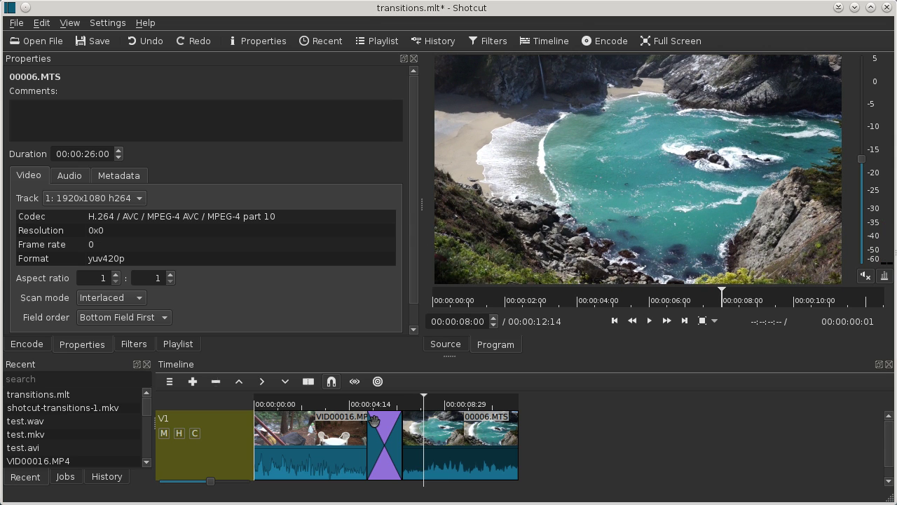
pyautogui.click(144, 40)
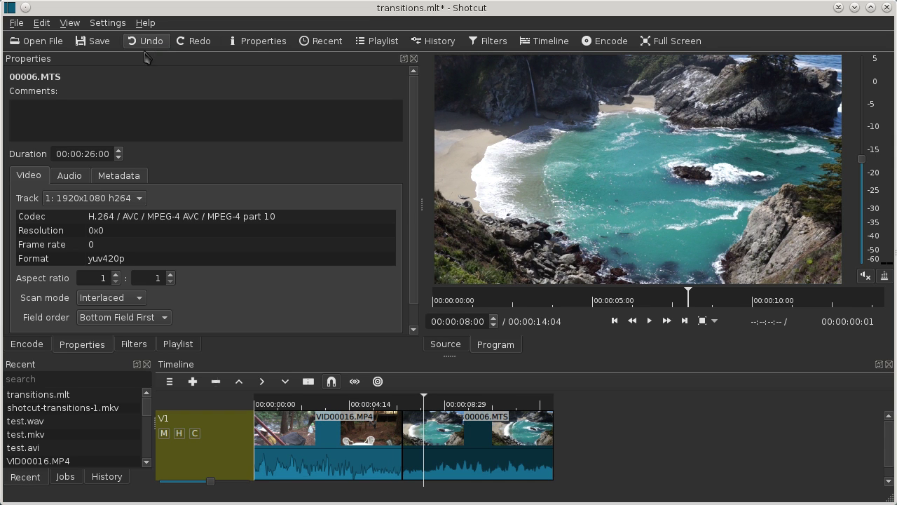
pyautogui.click(338, 408)
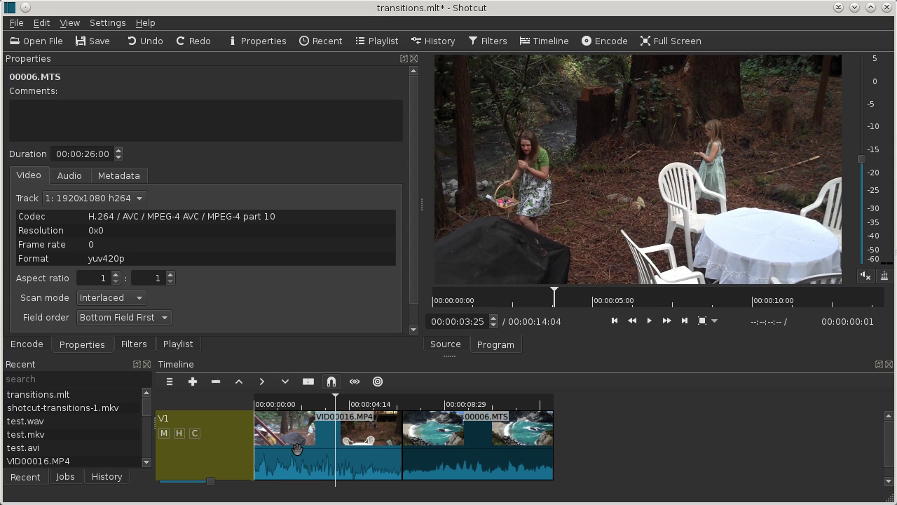
# Slide VID00016.MP4 right onto 00006.MTS to form a transition, then play it back
pyautogui.moveTo(297, 449); pyautogui.dragTo(346, 457)
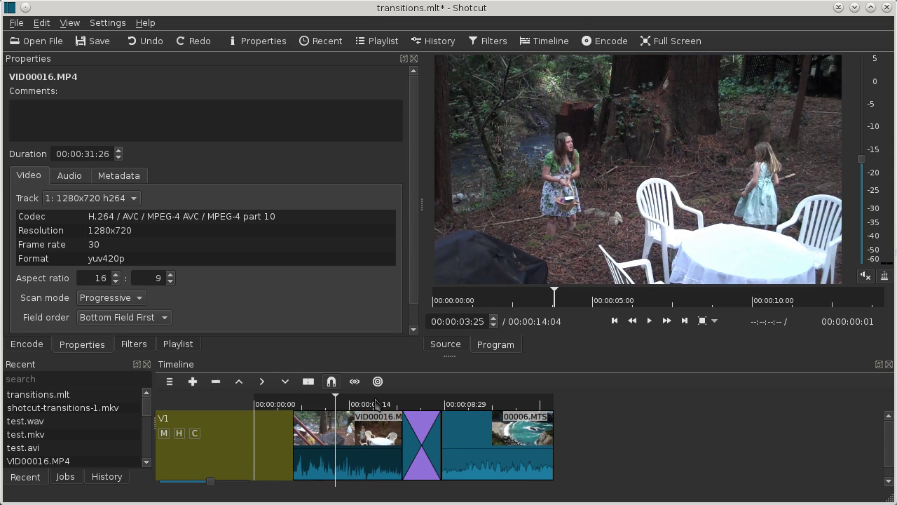
pyautogui.click(379, 403)
pyautogui.click(649, 321)
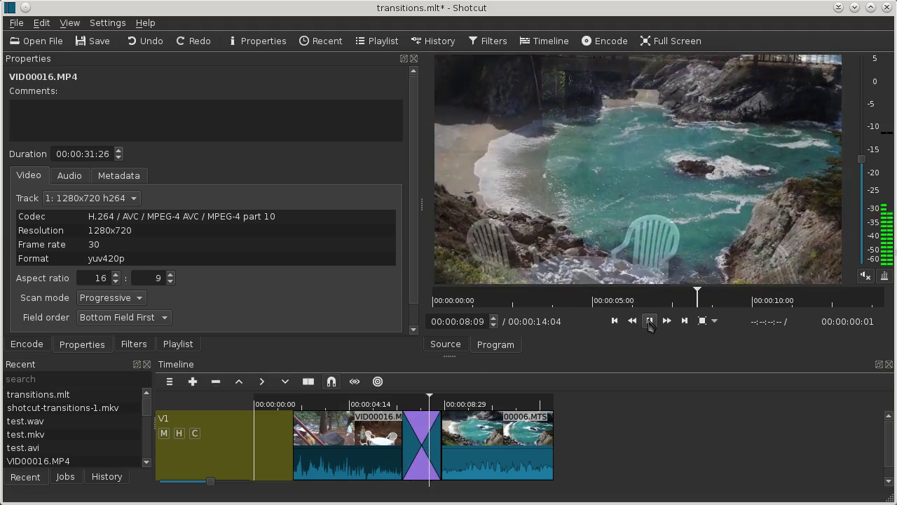
pyautogui.click(649, 321)
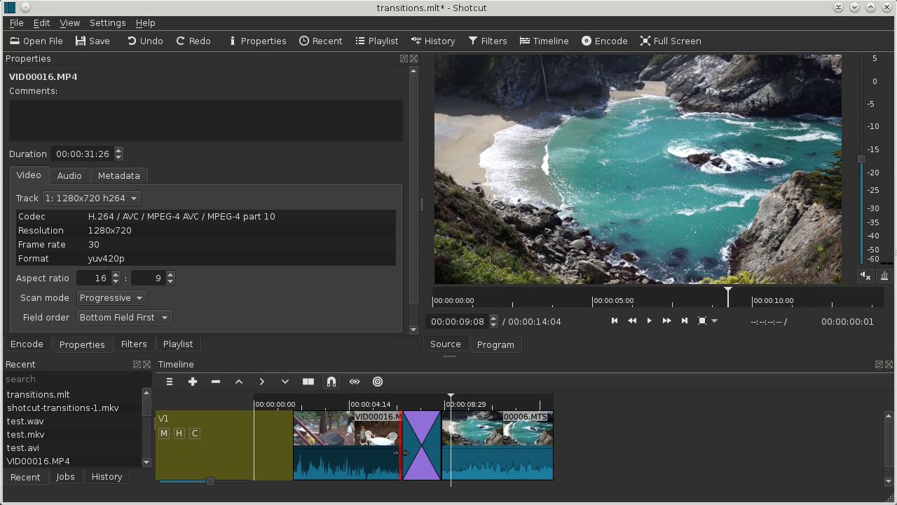
# Trim VID00016.MP4's out point back and preview the adjusted transition
pyautogui.moveTo(402, 452); pyautogui.dragTo(382, 453)
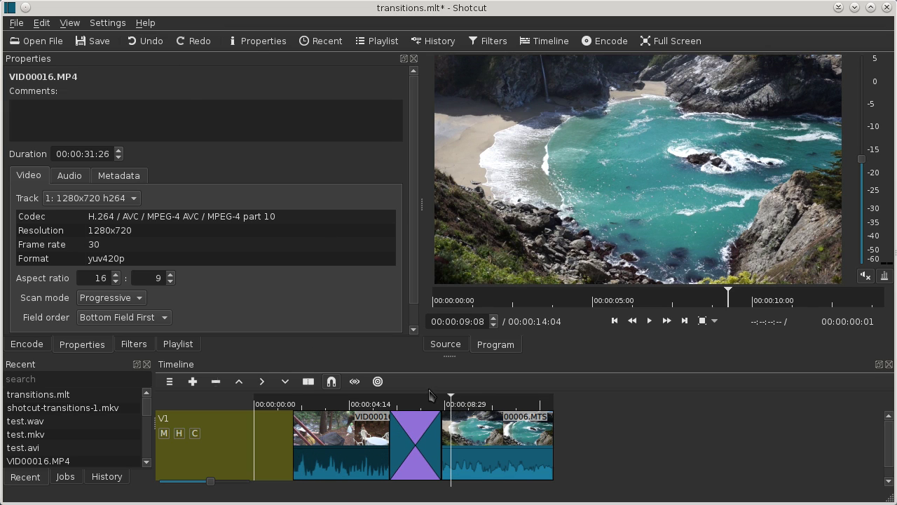
pyautogui.click(394, 406)
pyautogui.click(649, 320)
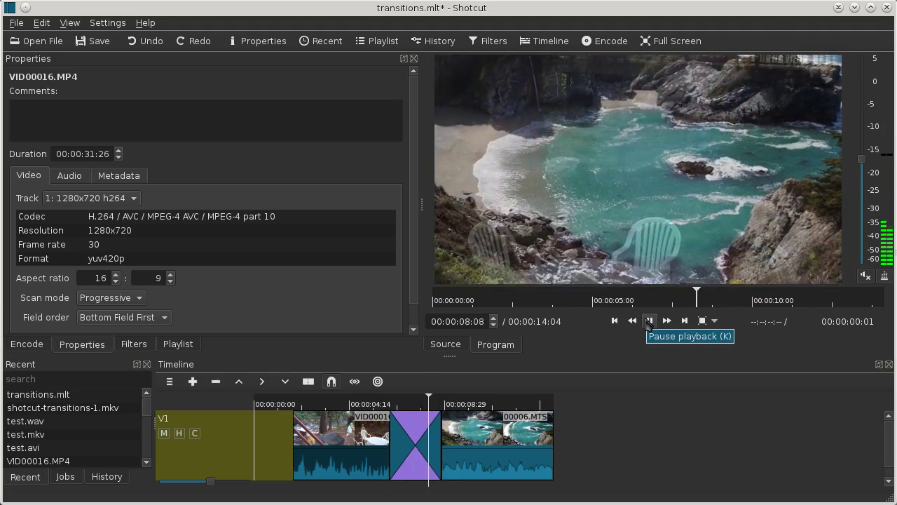
pyautogui.click(649, 320)
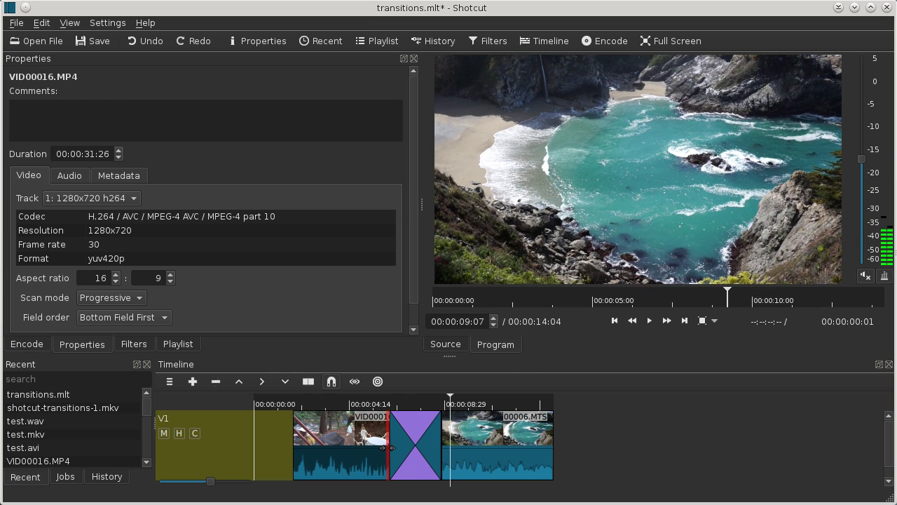
# Drag the transition's left edge right to shorten it, then play it through
pyautogui.moveTo(391, 447); pyautogui.dragTo(414, 414)
pyautogui.click(649, 321)
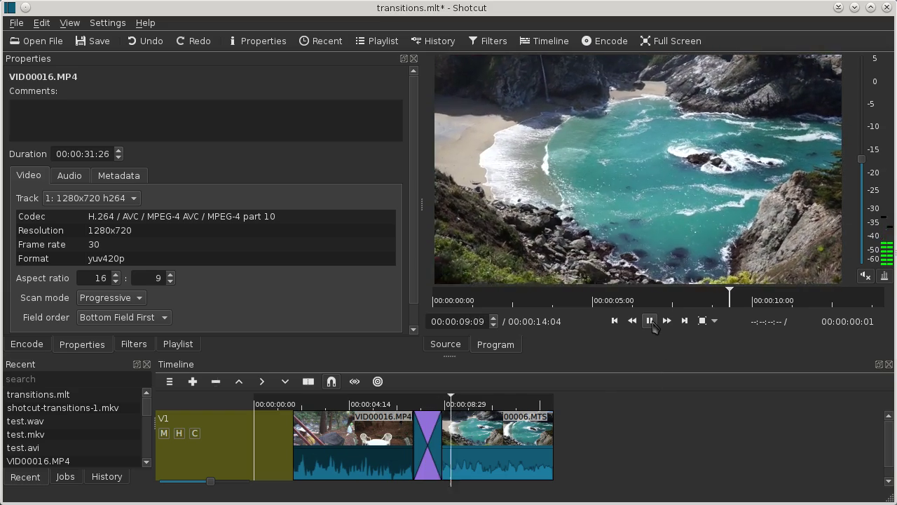
pyautogui.click(651, 324)
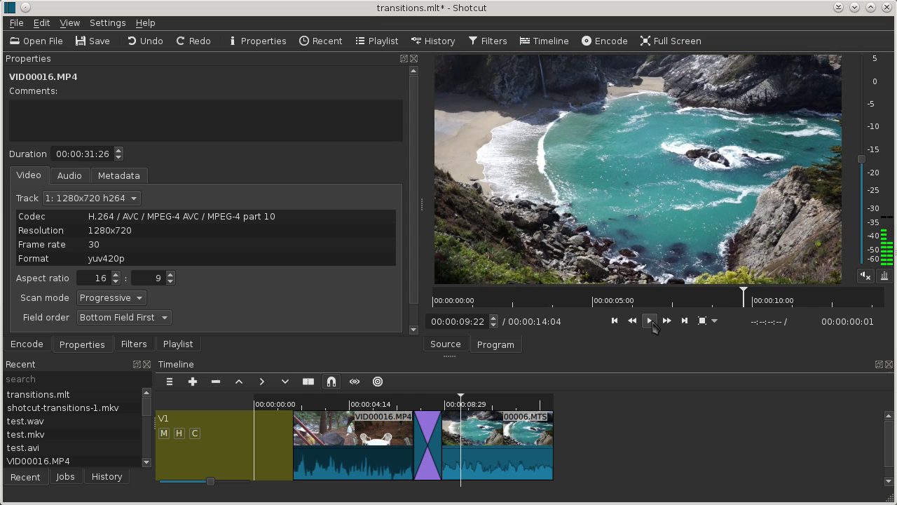
# Undo twice so the clips sit edge to edge, with the playhead near 2 seconds
pyautogui.click(153, 48)
pyautogui.click(153, 46)
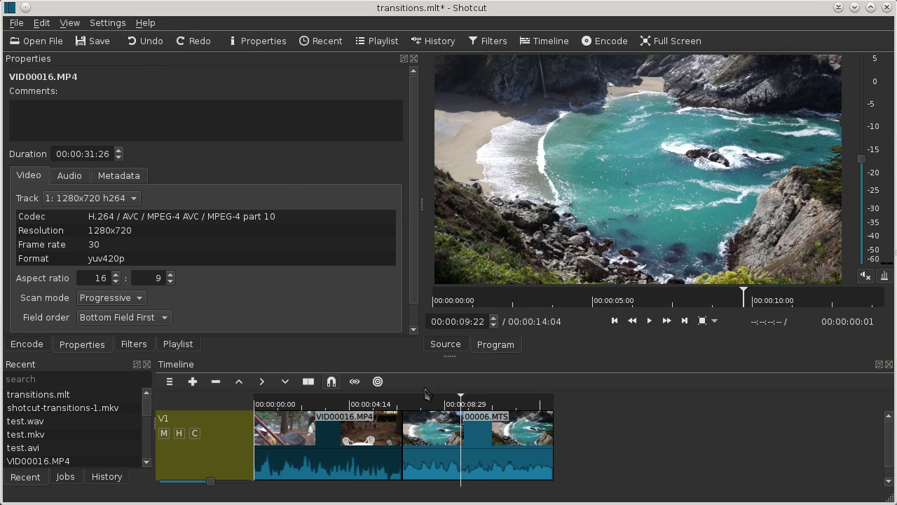
pyautogui.click(308, 405)
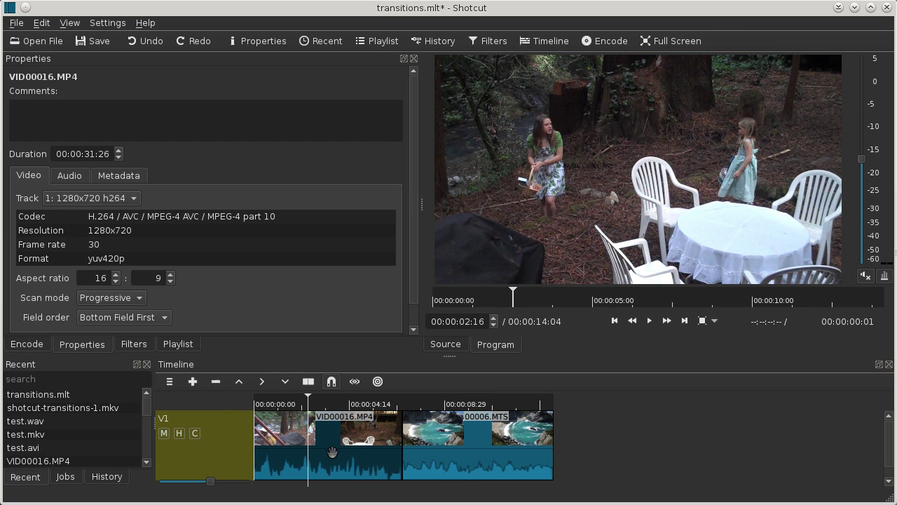
# Open VID00016.MP4 as a clip in the Source player and scrub to about 14 seconds
pyautogui.rightClick(342, 442)
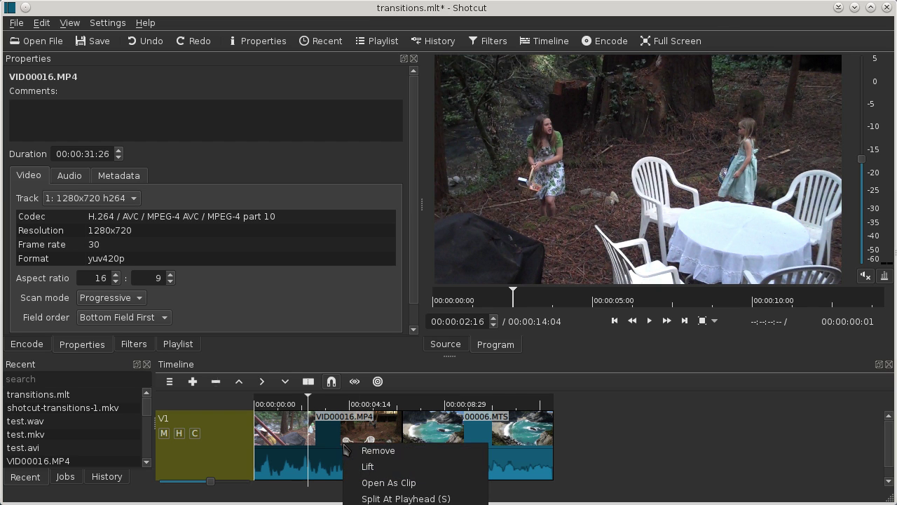
pyautogui.click(379, 483)
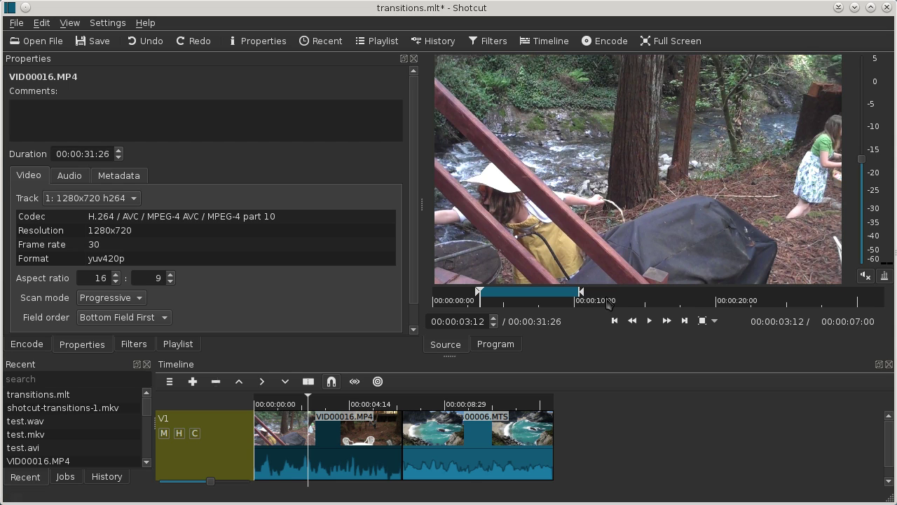
pyautogui.moveTo(597, 300); pyautogui.dragTo(631, 309)
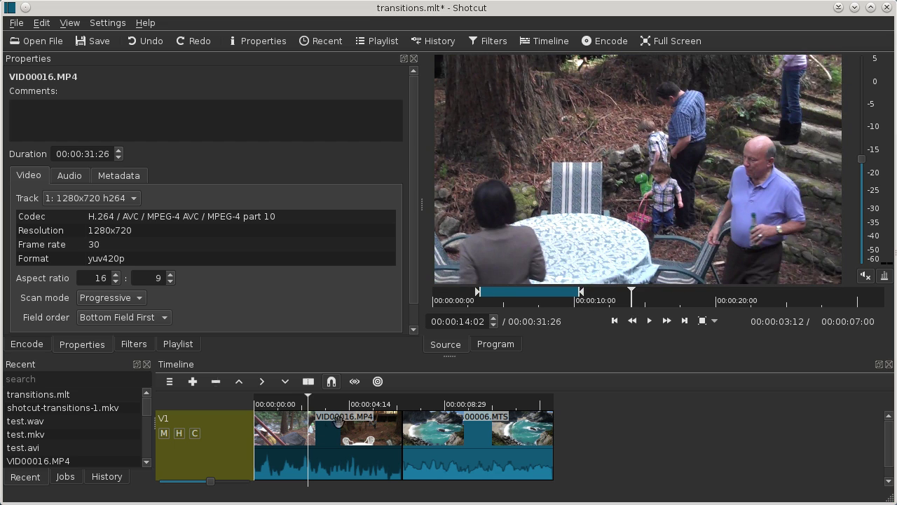
# Load the 00006.MTS beach clip in the Source player, scrub to about 4 seconds, then return to Program
pyautogui.rightClick(458, 426)
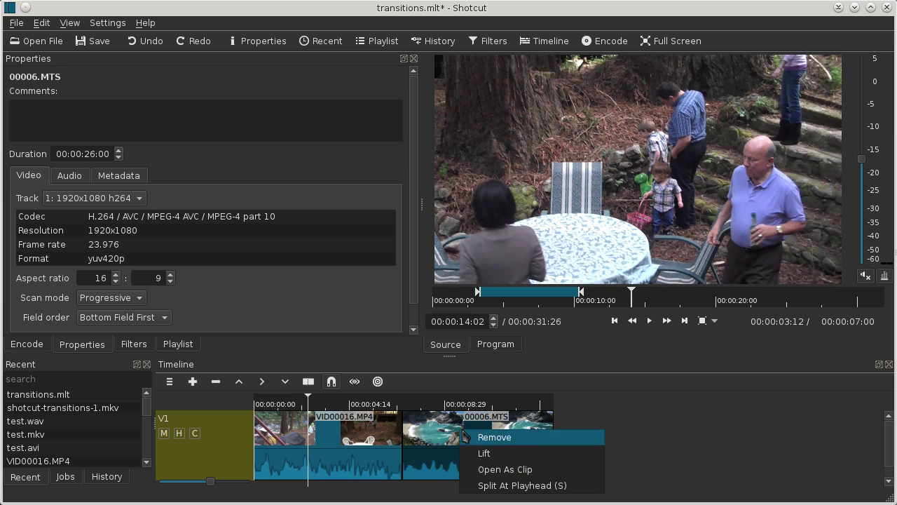
pyautogui.click(498, 465)
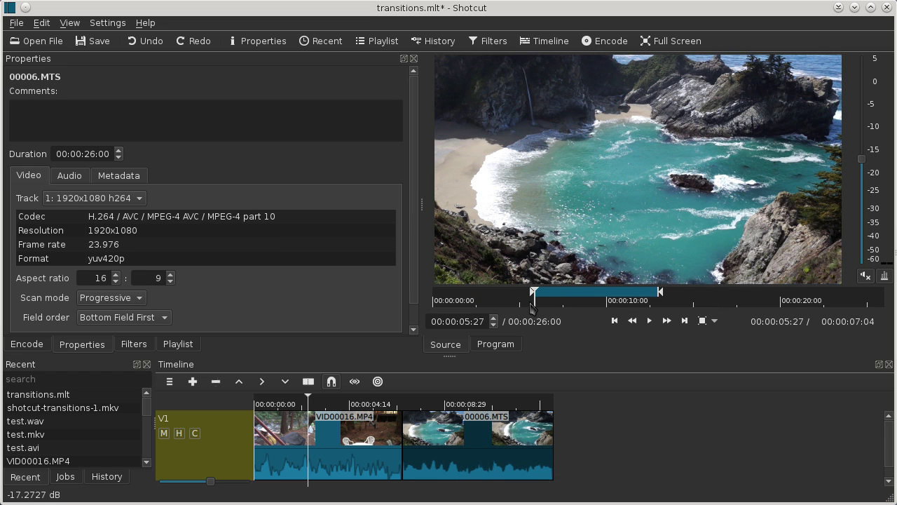
pyautogui.click(451, 300)
pyautogui.moveTo(477, 300); pyautogui.dragTo(506, 303)
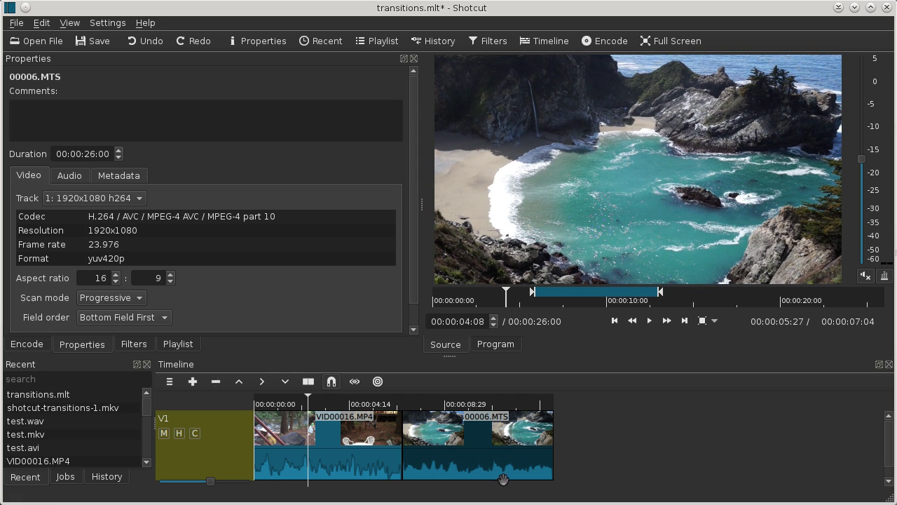
pyautogui.click(493, 345)
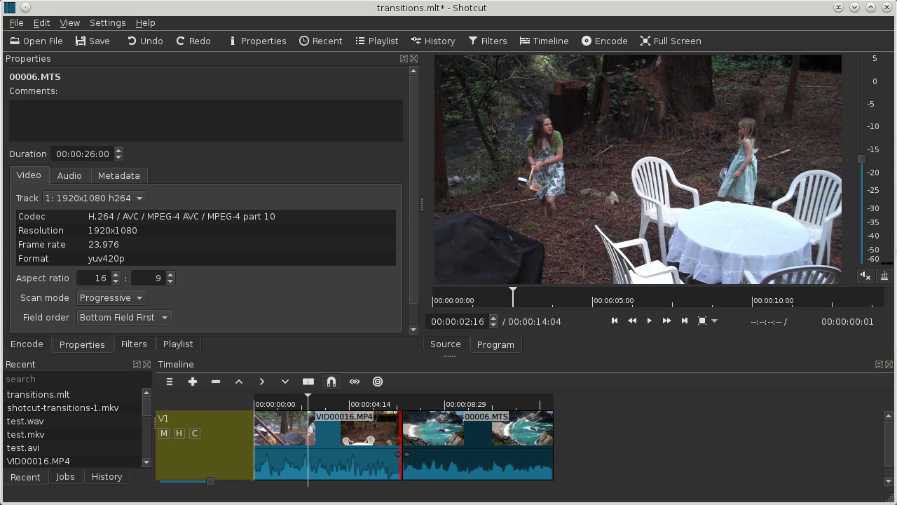
# Undo a trial trim of VID00016.MP4, then drag at the junction to create a crossfade and play it
pyautogui.moveTo(400, 454)
pyautogui.mouseDown()
pyautogui.moveTo(435, 451)
pyautogui.moveTo(397, 454)
pyautogui.mouseUp()
pyautogui.click(148, 41)
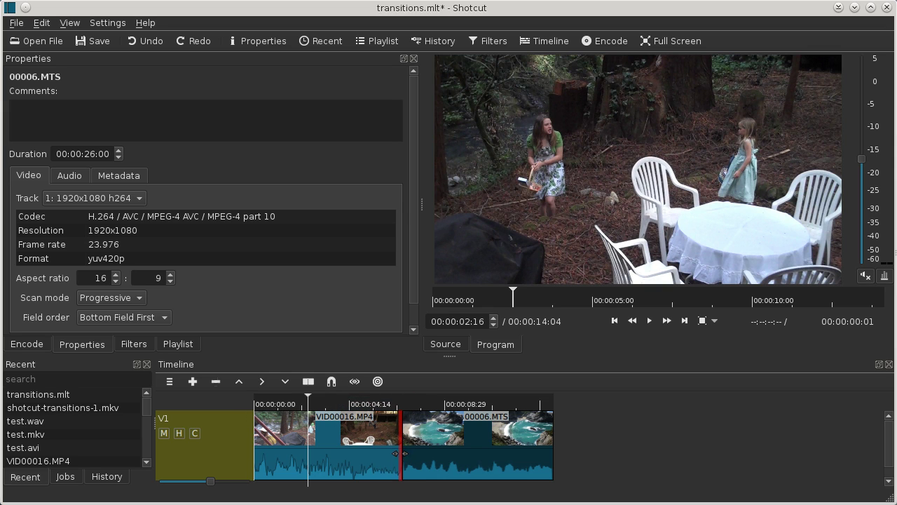
pyautogui.moveTo(400, 454); pyautogui.dragTo(437, 454)
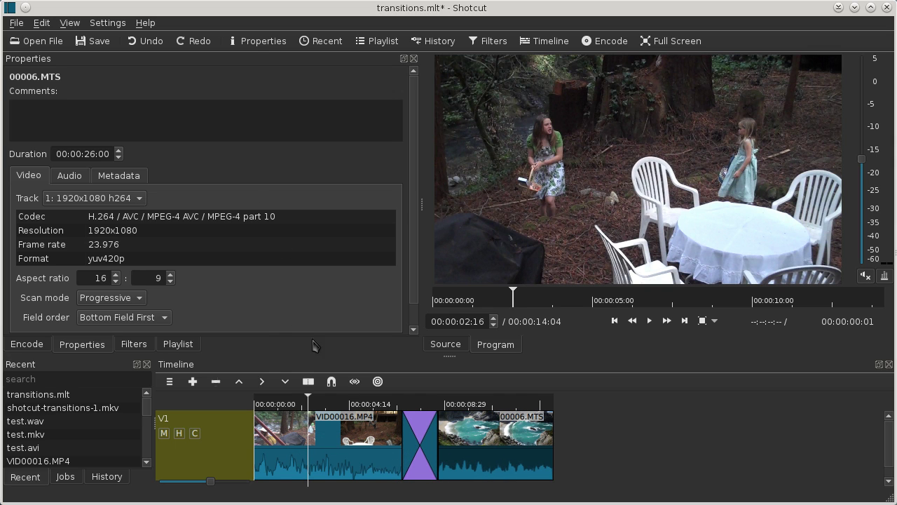
pyautogui.click(389, 405)
pyautogui.click(650, 324)
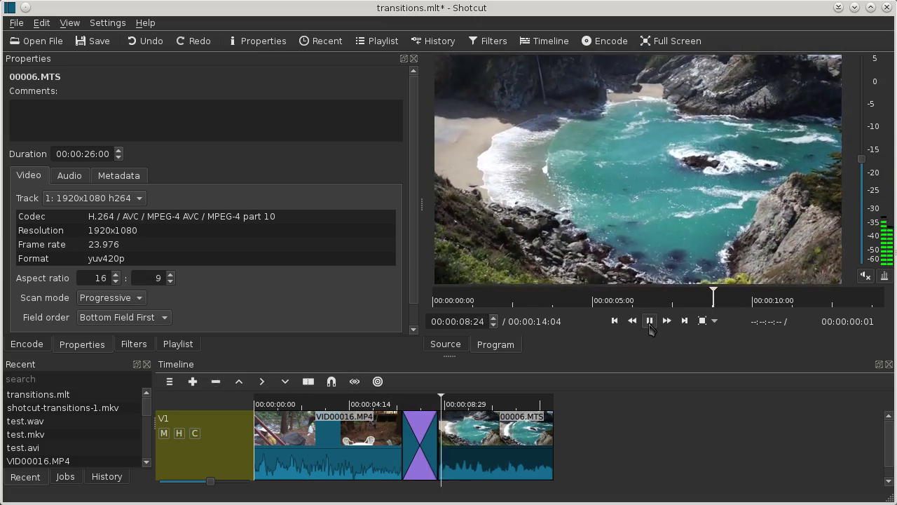
pyautogui.click(650, 323)
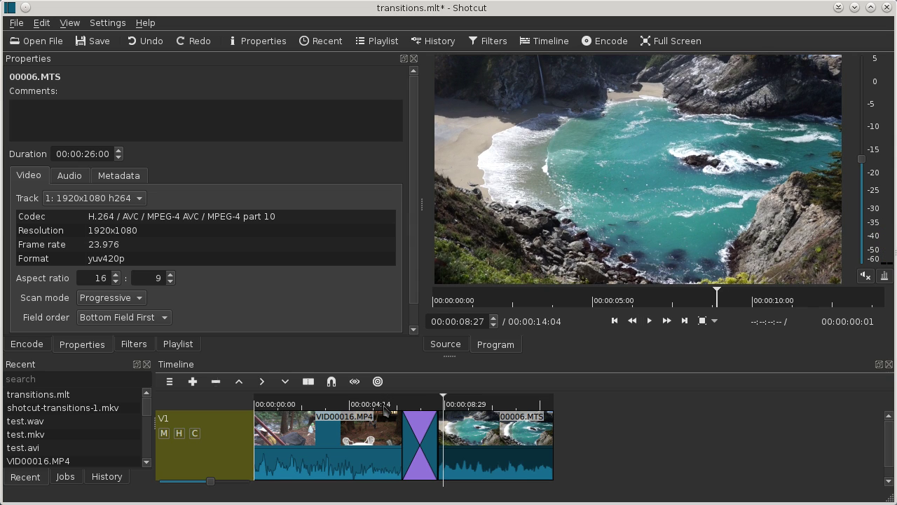
# Undo the crossfade, overlap 00006.MTS onto VID00016.MP4's end, play it, and select the transition
pyautogui.click(149, 42)
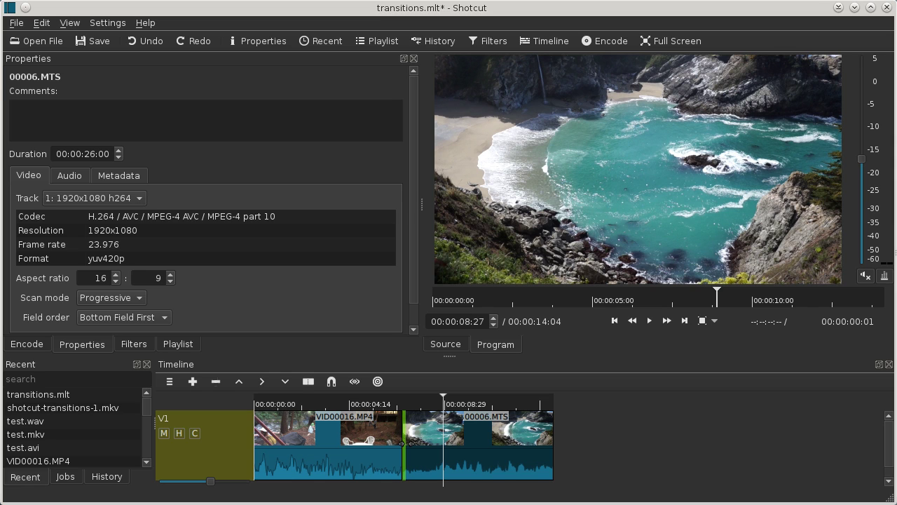
pyautogui.moveTo(401, 443); pyautogui.dragTo(357, 443)
pyautogui.click(353, 443)
pyautogui.click(647, 321)
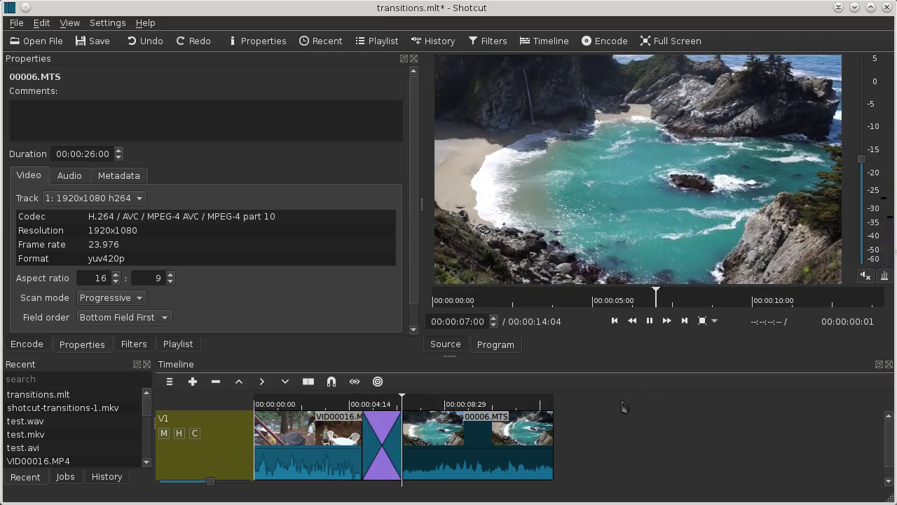
pyautogui.click(651, 321)
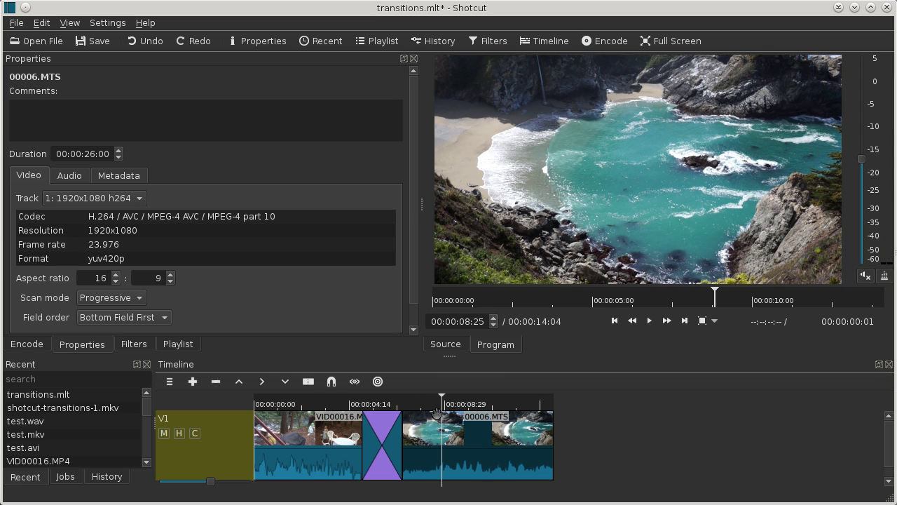
pyautogui.click(380, 445)
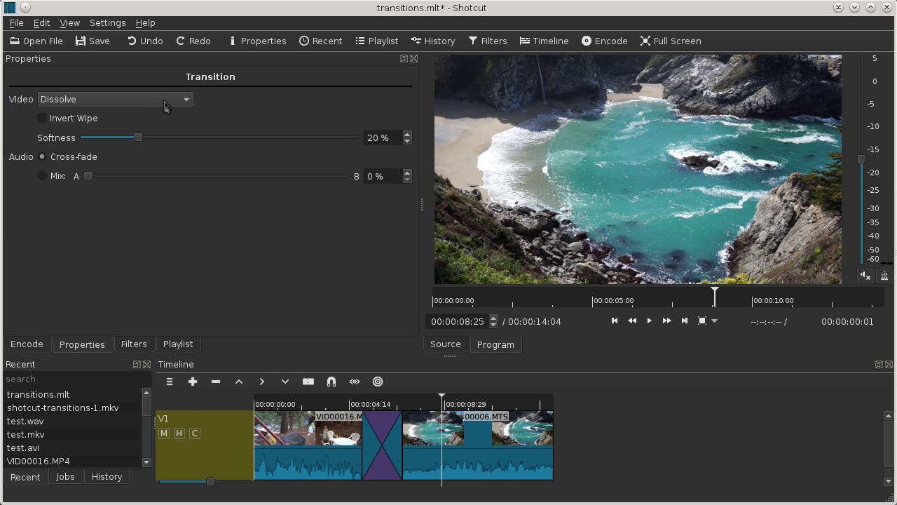
# Switch the transition's video from Dissolve to Bar Horizontal and play the wipe
pyautogui.click(167, 105)
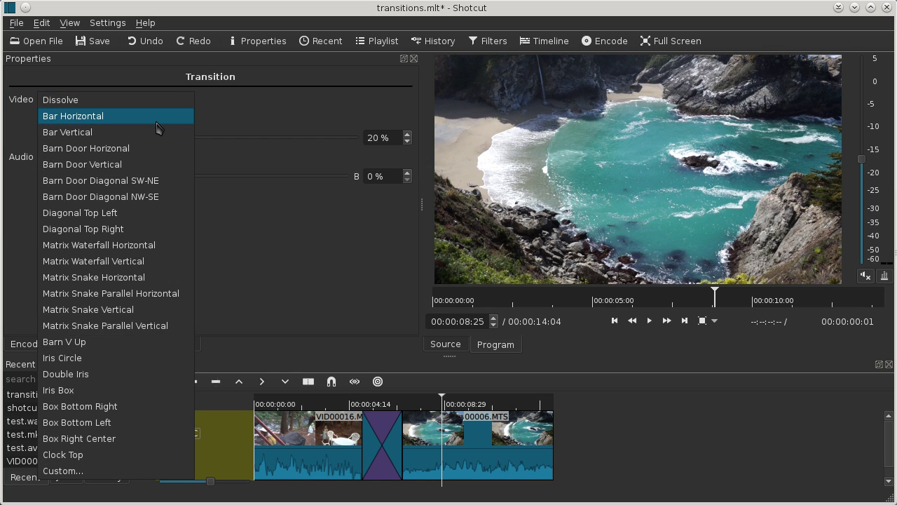
pyautogui.click(157, 123)
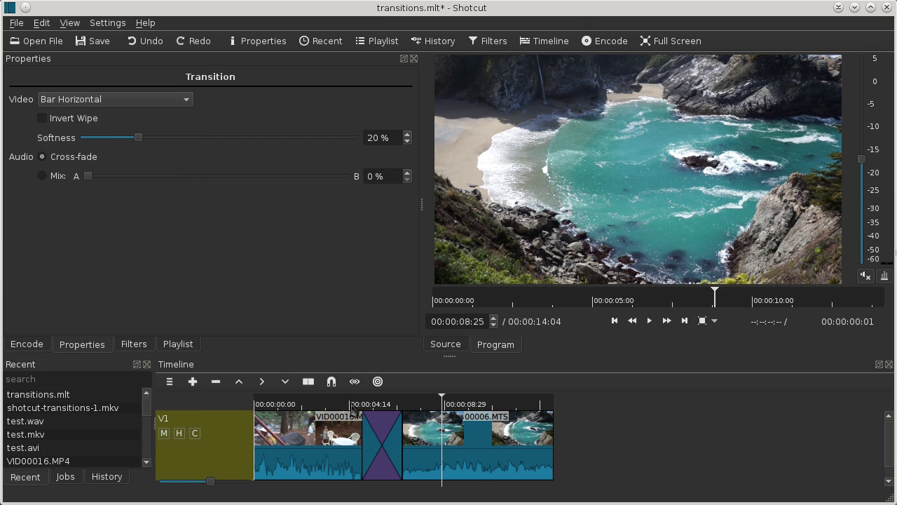
pyautogui.click(360, 406)
pyautogui.click(649, 321)
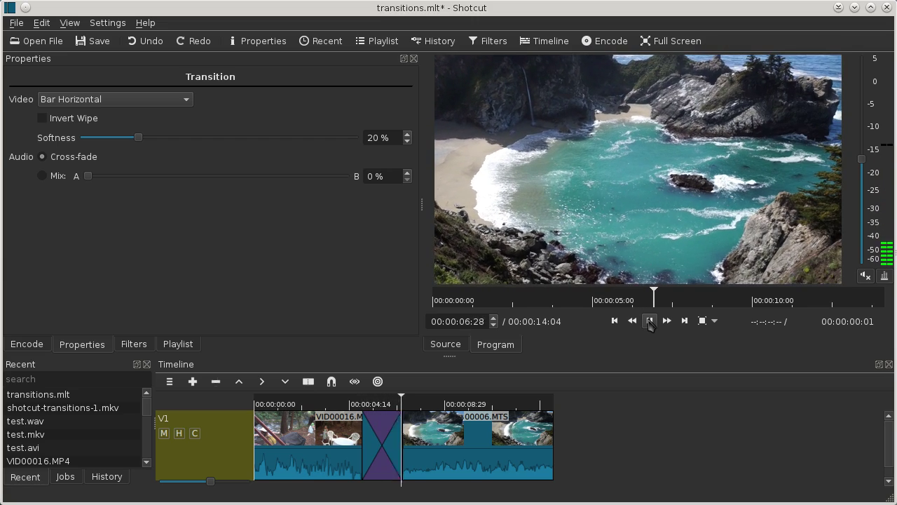
pyautogui.click(649, 321)
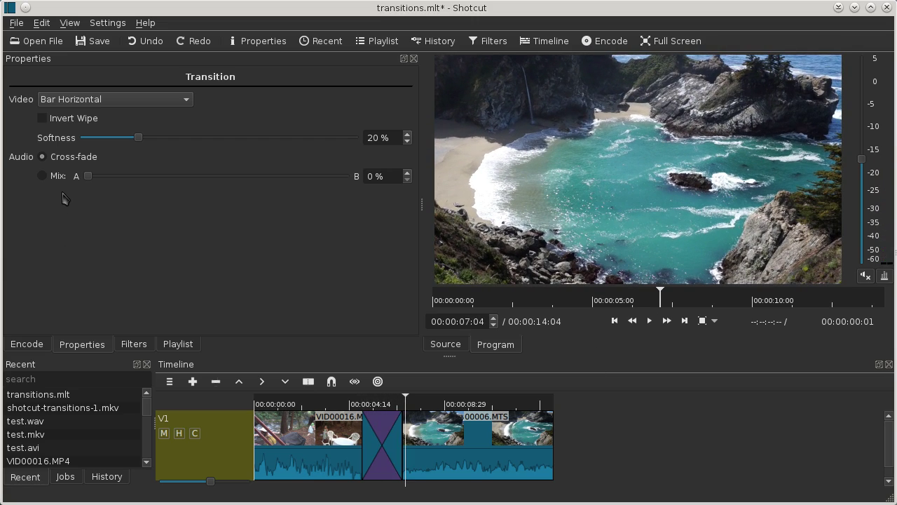
# Play the inverted wipe and park the playhead mid-transition to inspect its edge
pyautogui.click(343, 405)
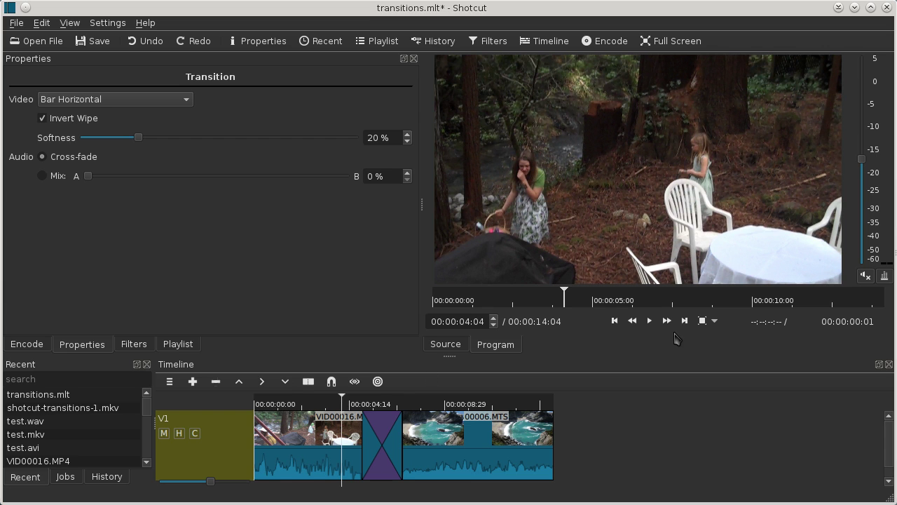
pyautogui.click(649, 321)
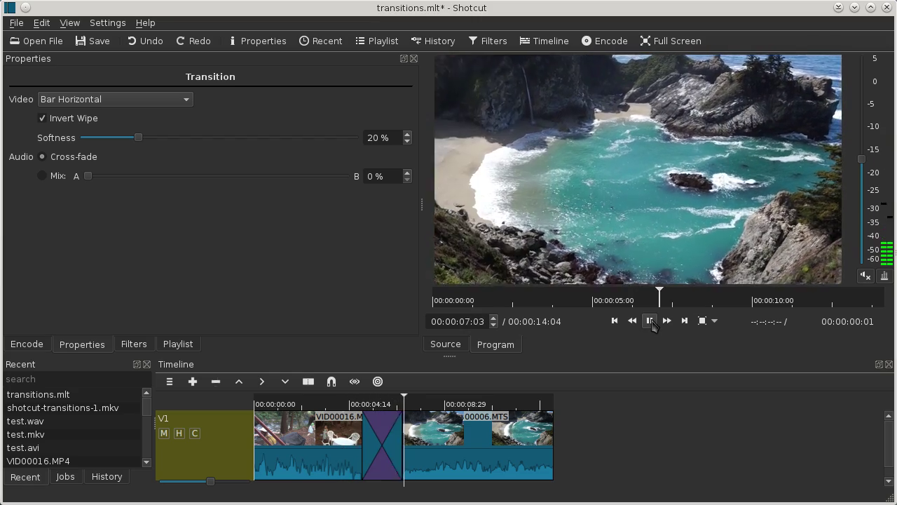
pyautogui.click(650, 322)
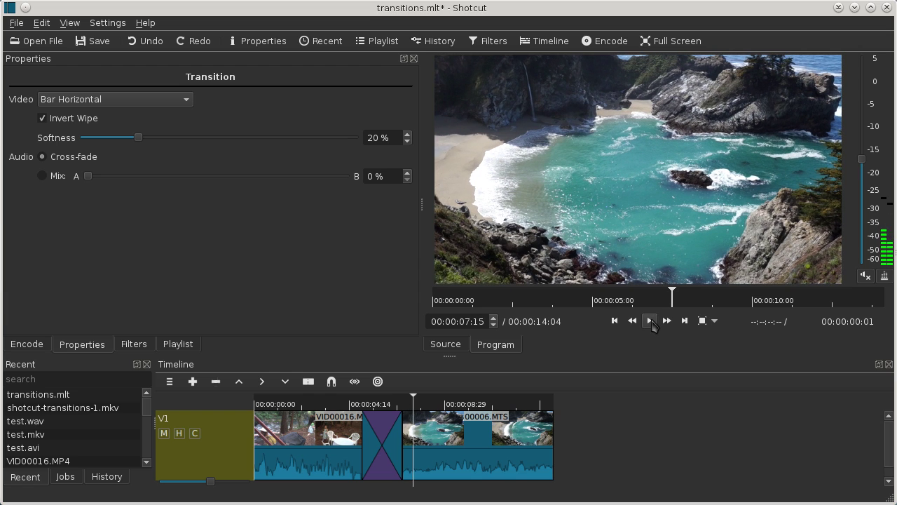
pyautogui.click(377, 404)
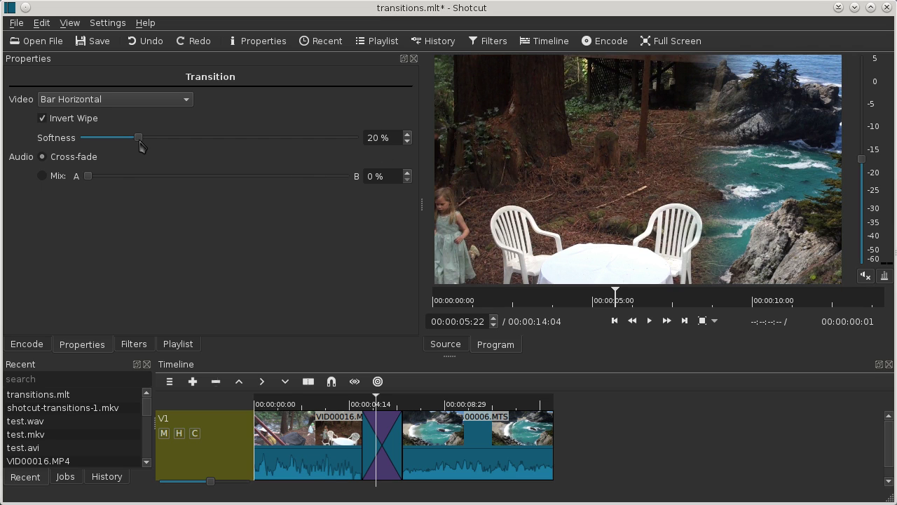
# Drop the wipe softness to zero and preview the hard-edged wipe
pyautogui.moveTo(139, 140); pyautogui.dragTo(70, 148)
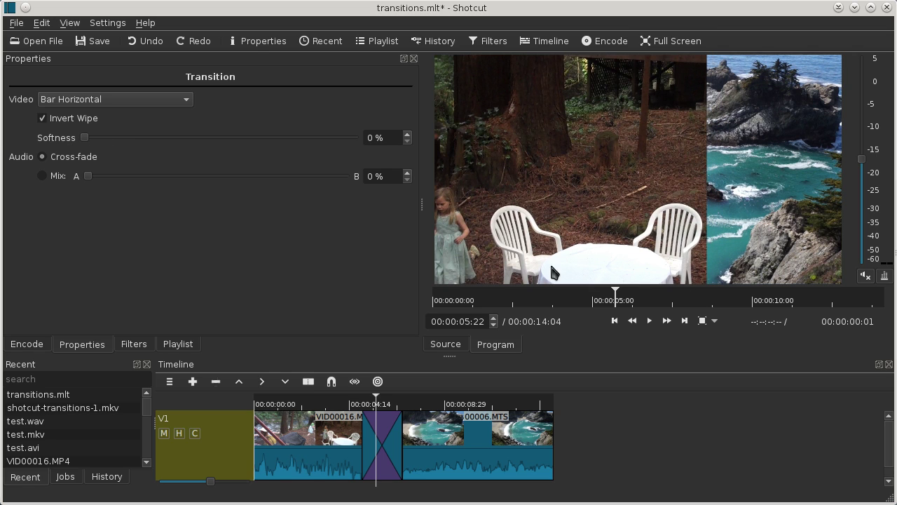
pyautogui.click(361, 405)
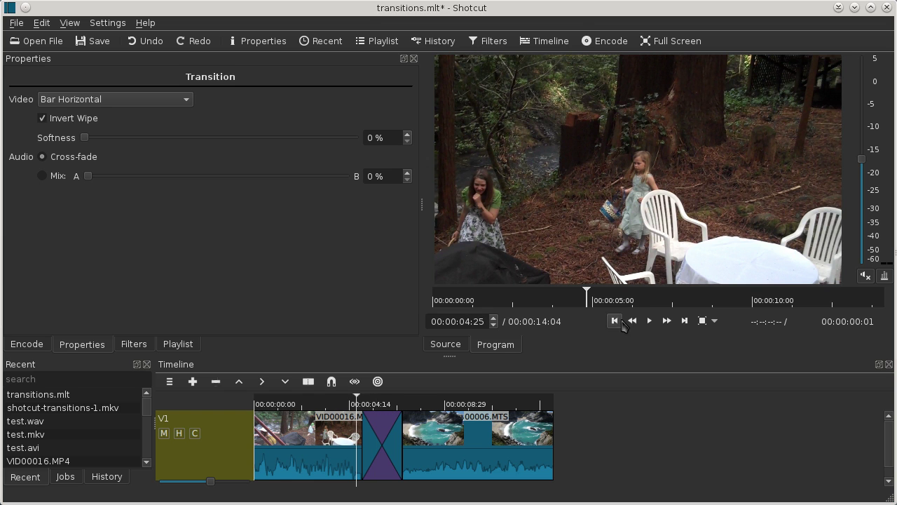
pyautogui.click(649, 321)
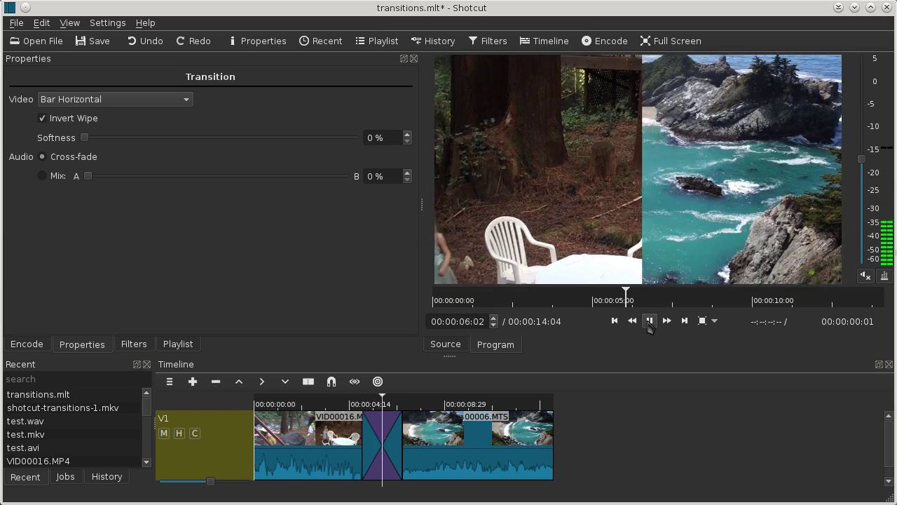
pyautogui.click(649, 321)
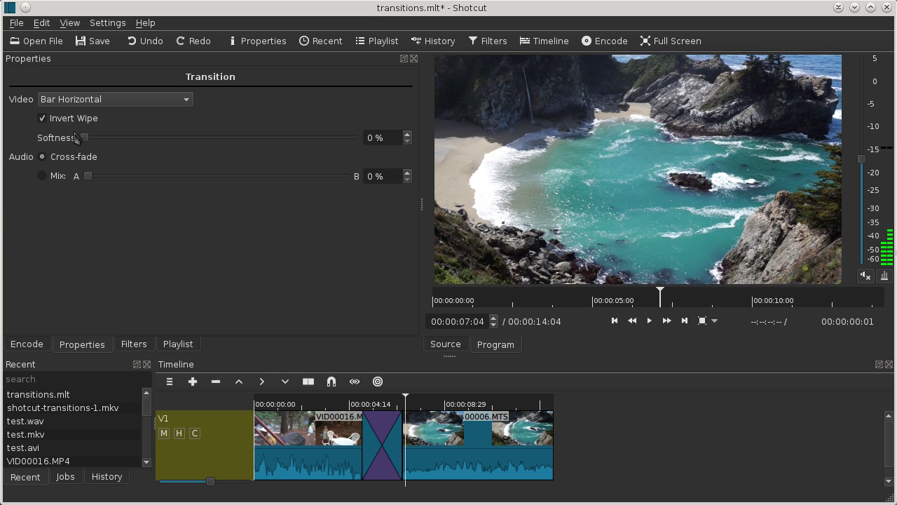
# Raise the wipe edge softness to 100% and preview the transition
pyautogui.moveTo(86, 138); pyautogui.dragTo(368, 138)
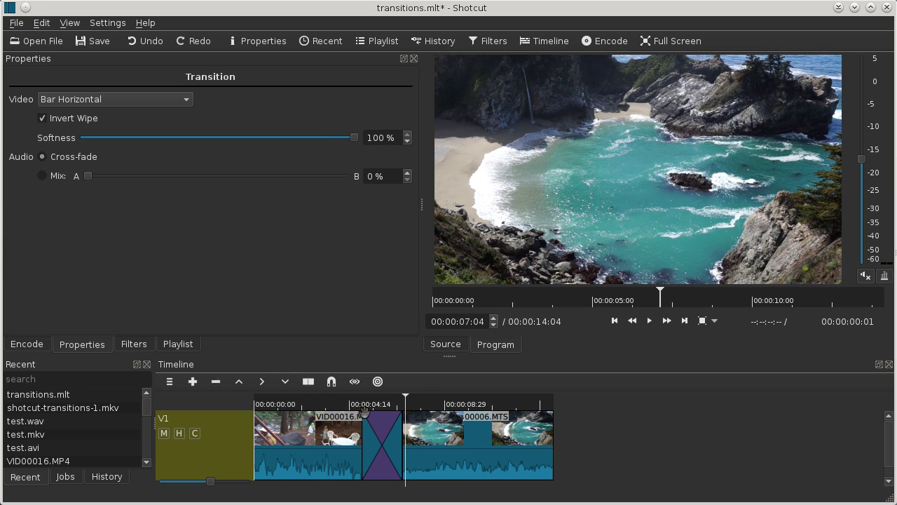
pyautogui.click(356, 405)
pyautogui.click(650, 321)
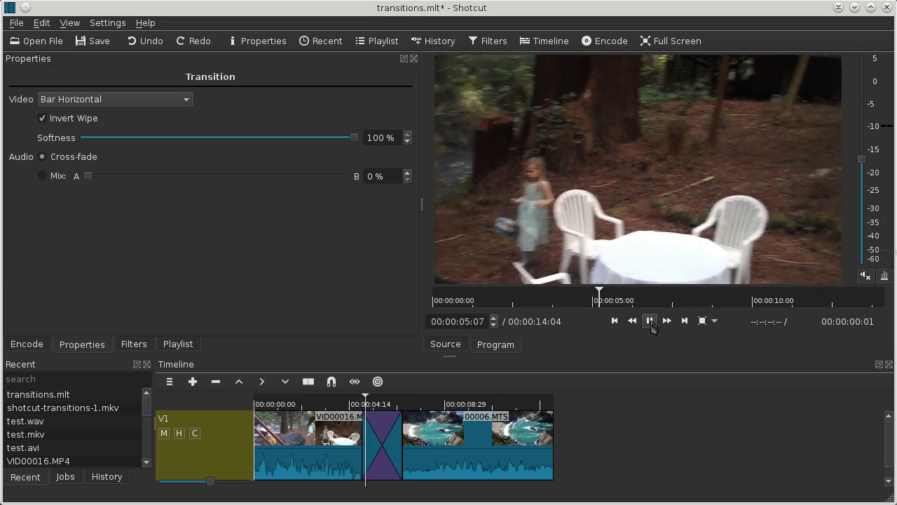
pyautogui.press('space')
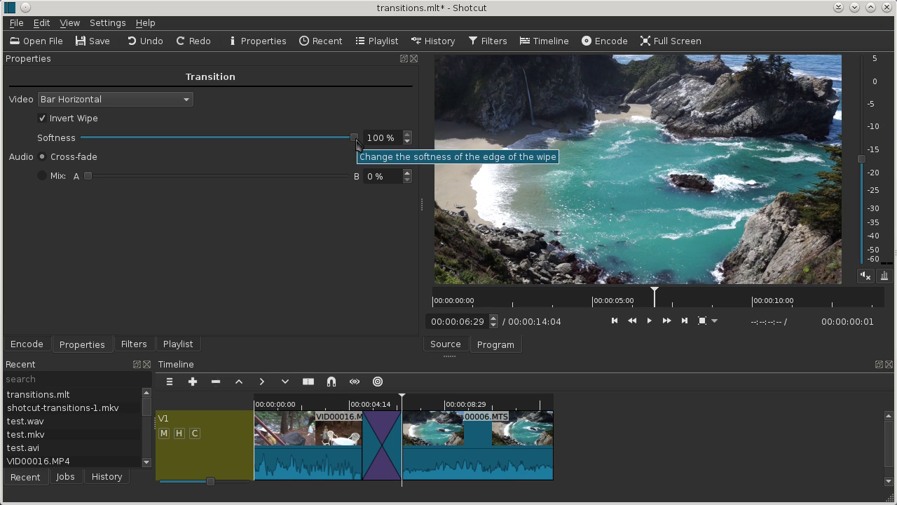
# Lower wipe softness to 15%, try the audio Mix slider around 56%, then move into the transition
pyautogui.moveTo(355, 140); pyautogui.dragTo(129, 156)
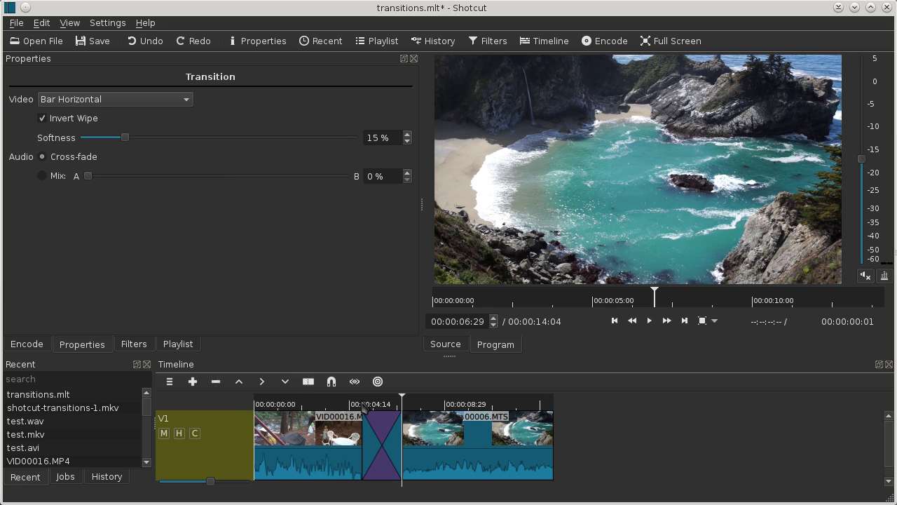
pyautogui.click(43, 176)
pyautogui.moveTo(88, 176); pyautogui.dragTo(349, 176)
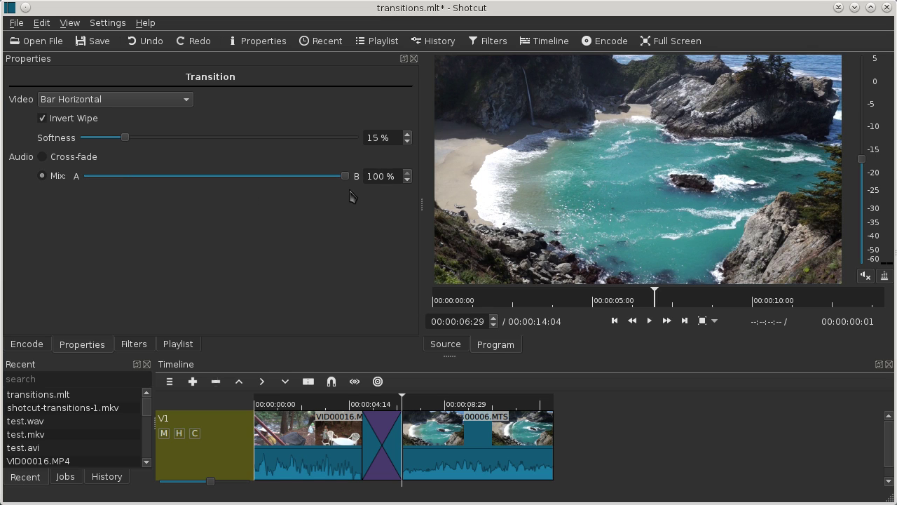
pyautogui.moveTo(347, 178); pyautogui.dragTo(233, 181)
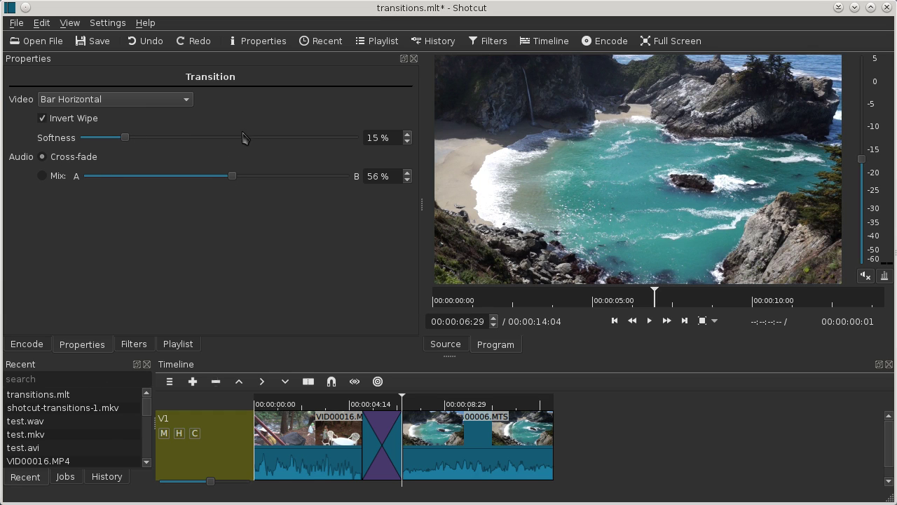
pyautogui.click(378, 403)
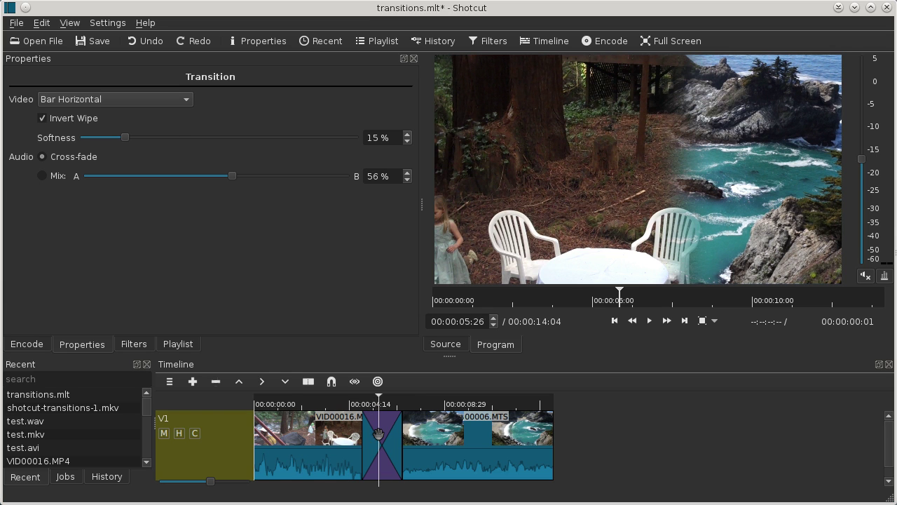
# Load burst-16x9.pgm from the Videos folder as a Custom wipe pattern
pyautogui.click(175, 100)
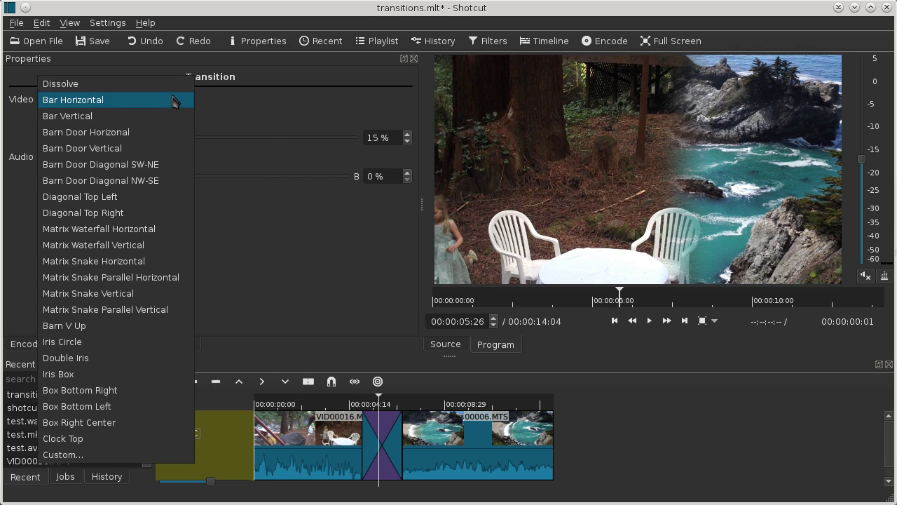
pyautogui.click(167, 454)
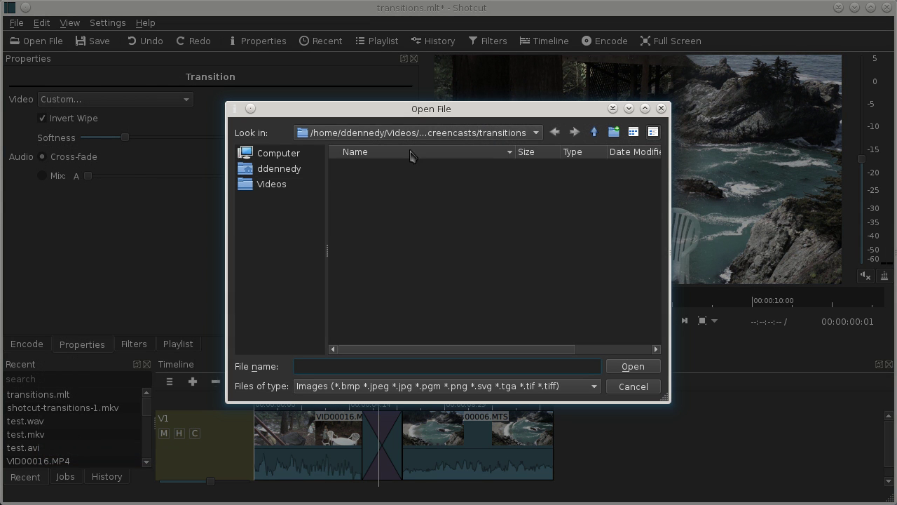
pyautogui.click(282, 185)
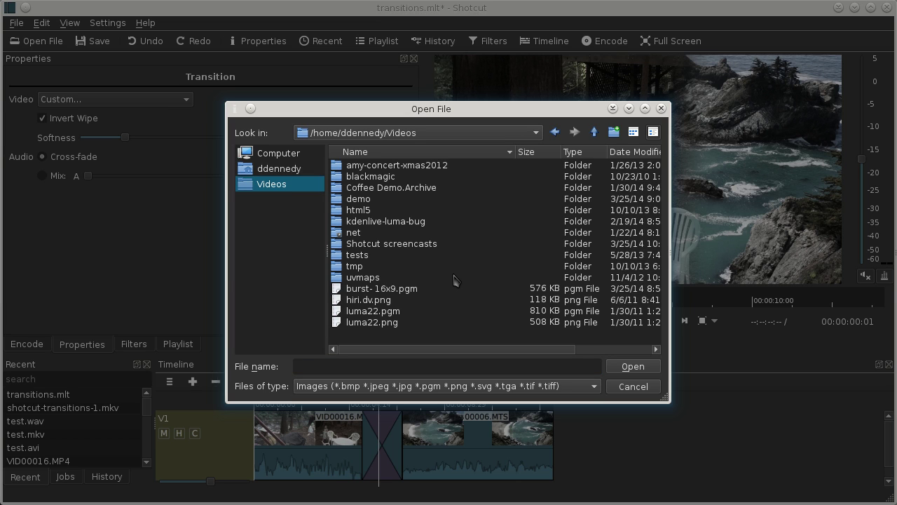
pyautogui.click(404, 293)
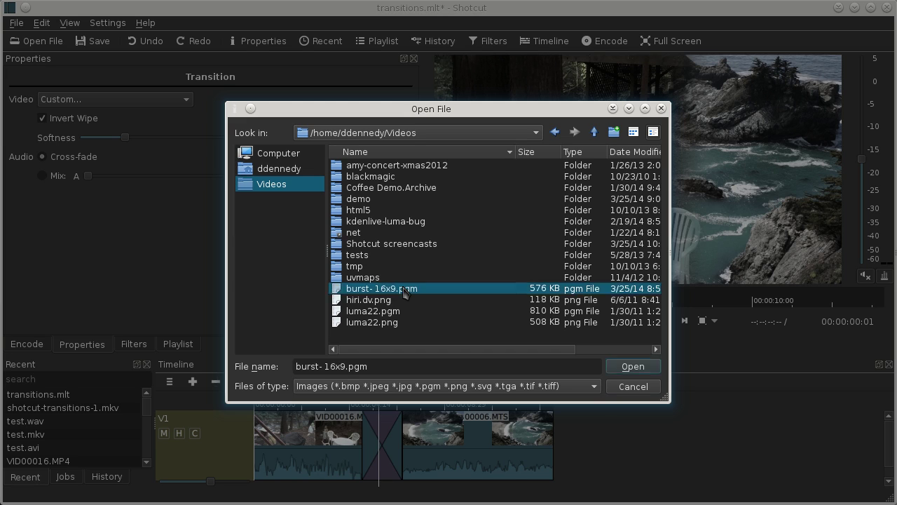
pyautogui.click(648, 372)
# Preview the new burst wipe by playing through the transition once
pyautogui.click(360, 405)
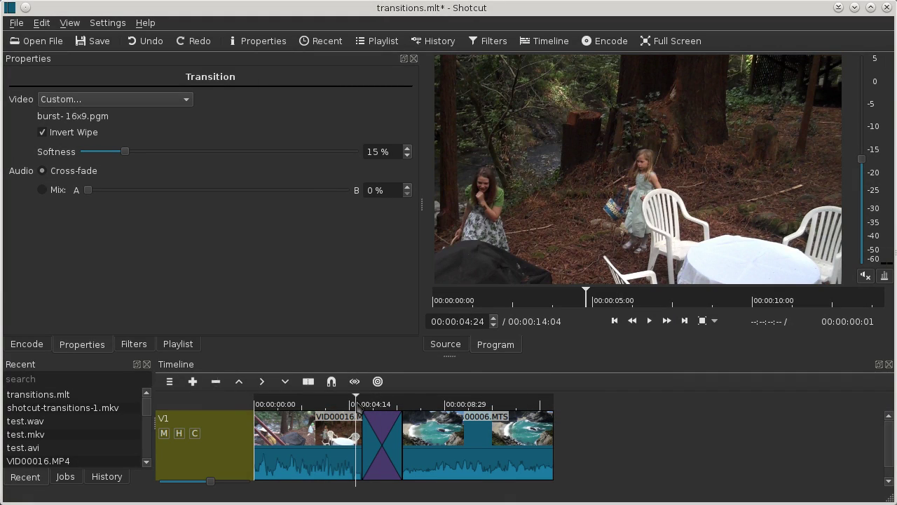
pyautogui.click(649, 321)
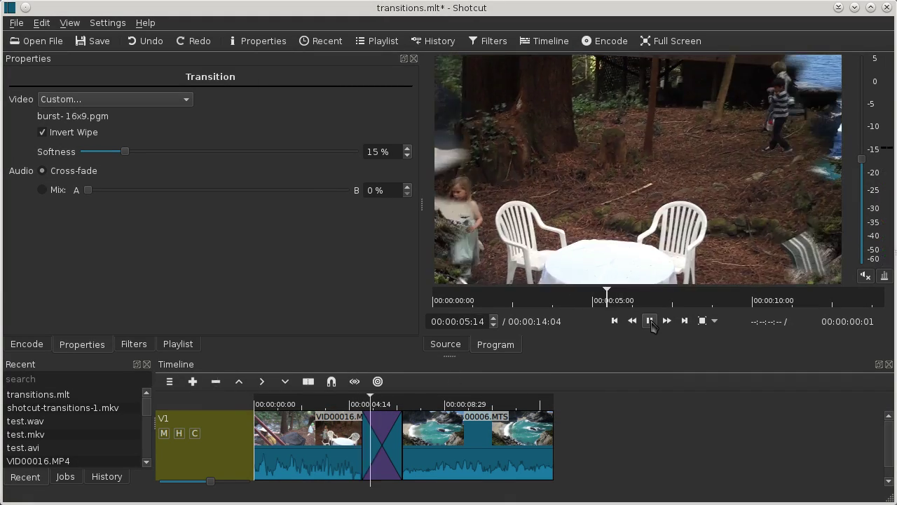
pyautogui.click(649, 320)
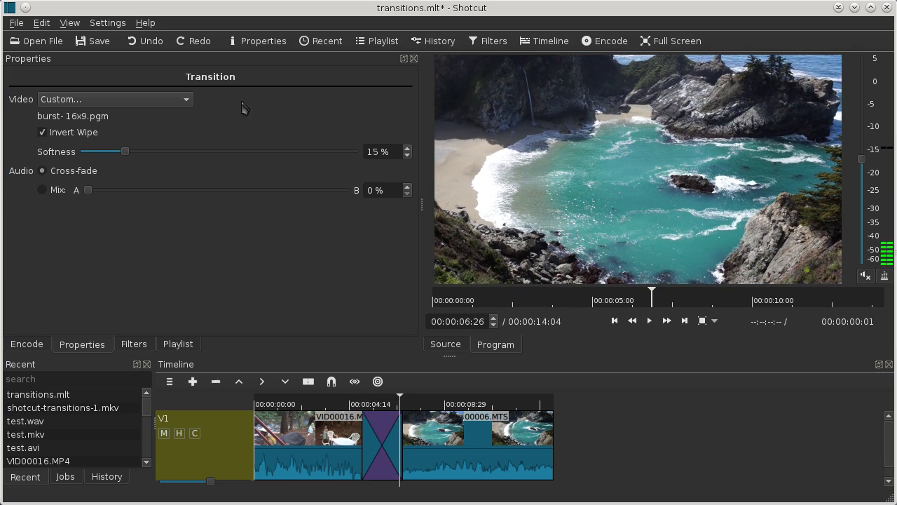
# Turn off Invert Wipe, lower edge softness to 11%, and replay the transition
pyautogui.click(81, 136)
pyautogui.click(352, 405)
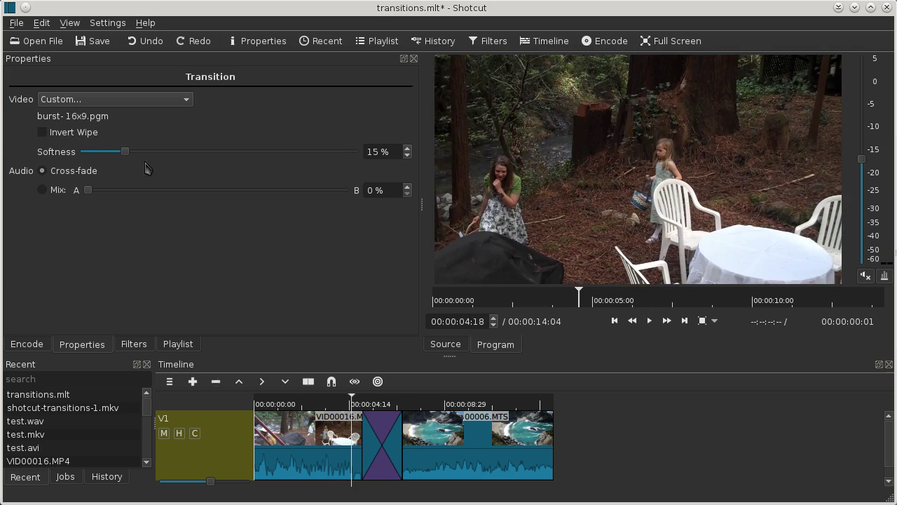
pyautogui.moveTo(125, 151); pyautogui.dragTo(115, 160)
pyautogui.click(649, 320)
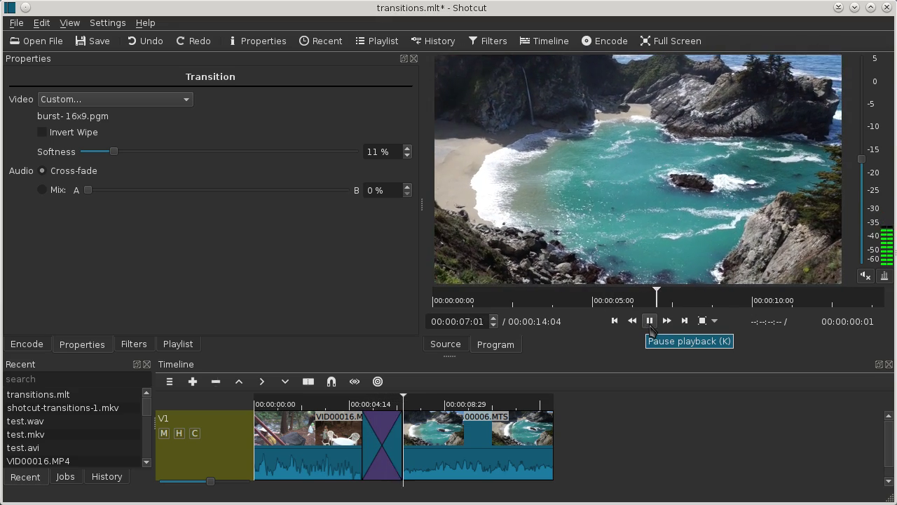
pyautogui.click(649, 325)
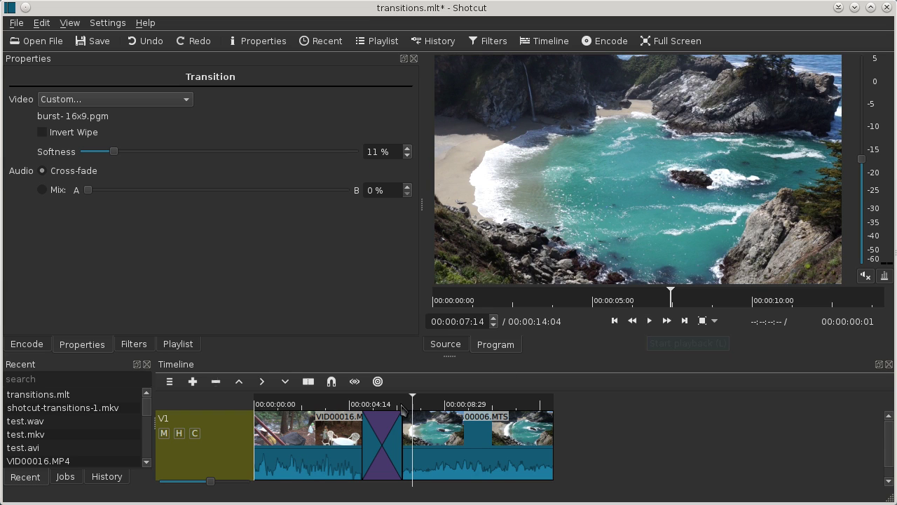
# Play the finished burst transition again from just before it starts
pyautogui.click(364, 416)
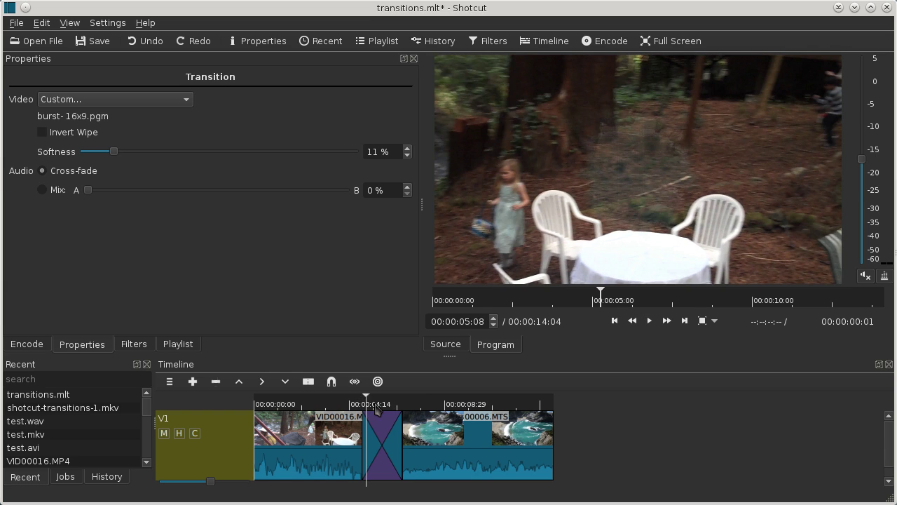
pyautogui.click(345, 413)
pyautogui.click(650, 325)
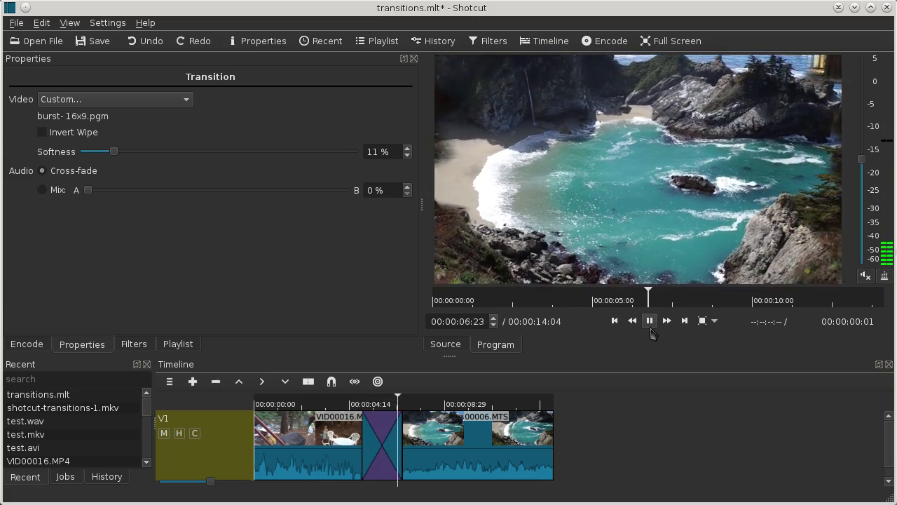
pyautogui.click(651, 325)
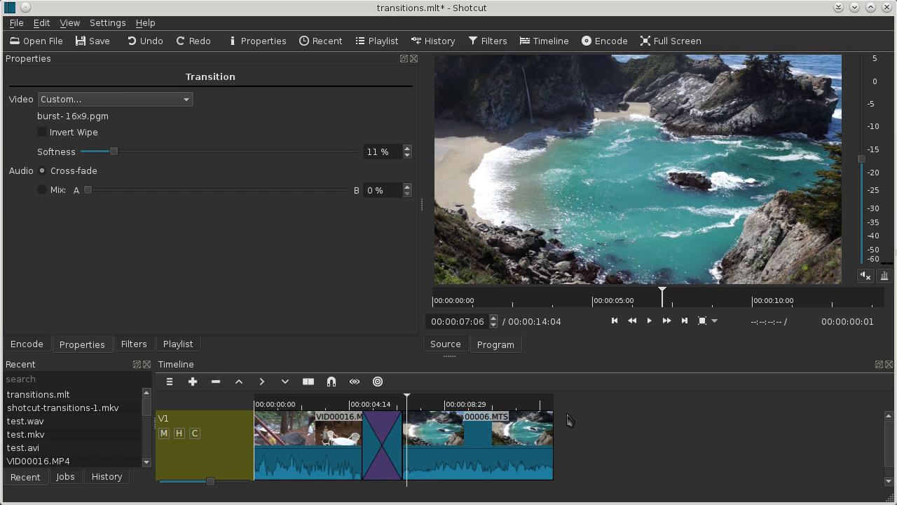